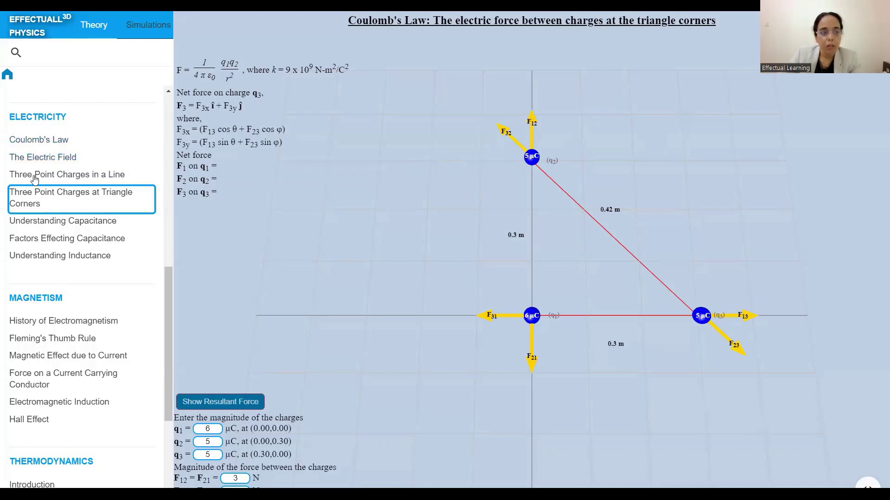
# - Browse Three Point Charges in a Line and The Electric Field, ending on Coulomb's Law
pyautogui.click(58, 177)
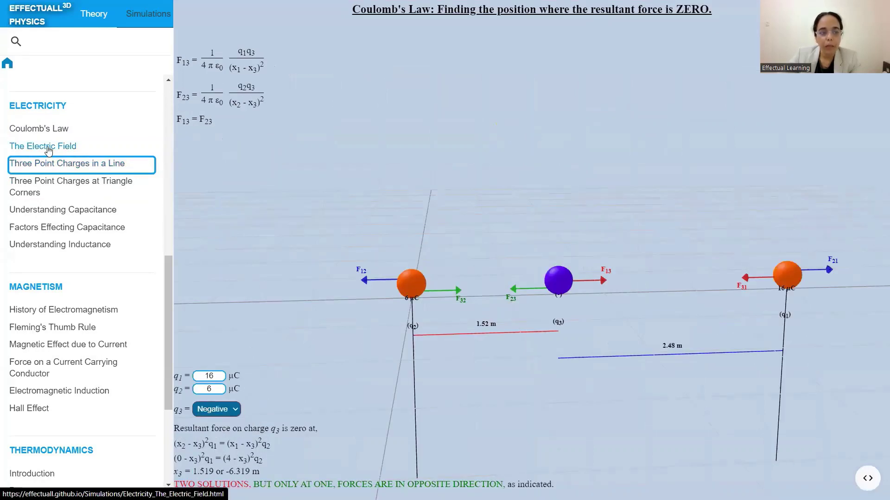
pyautogui.click(48, 150)
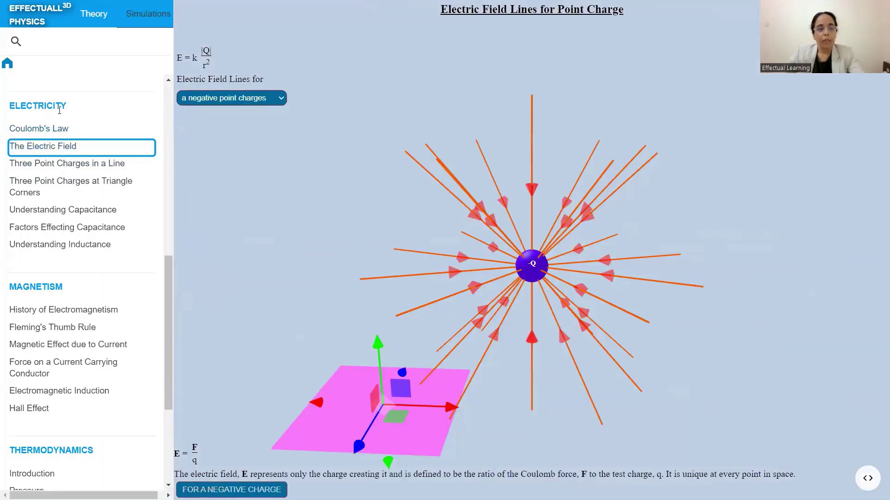
pyautogui.click(48, 130)
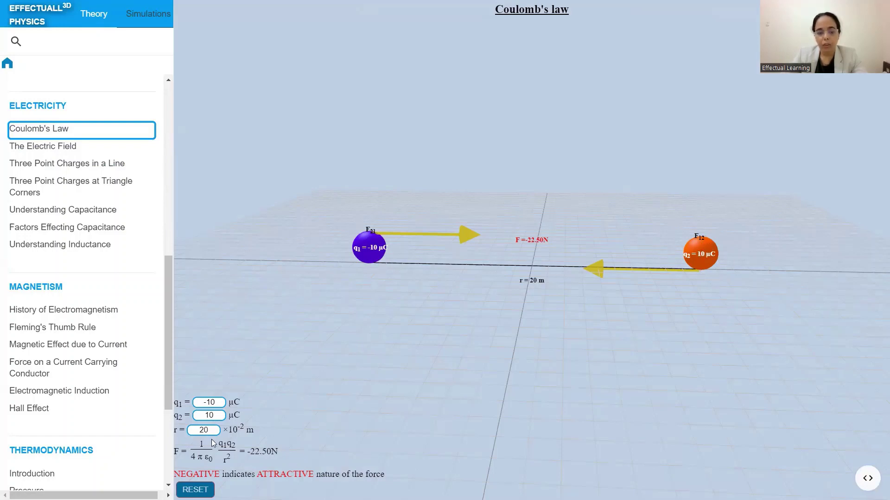
pyautogui.click(205, 415)
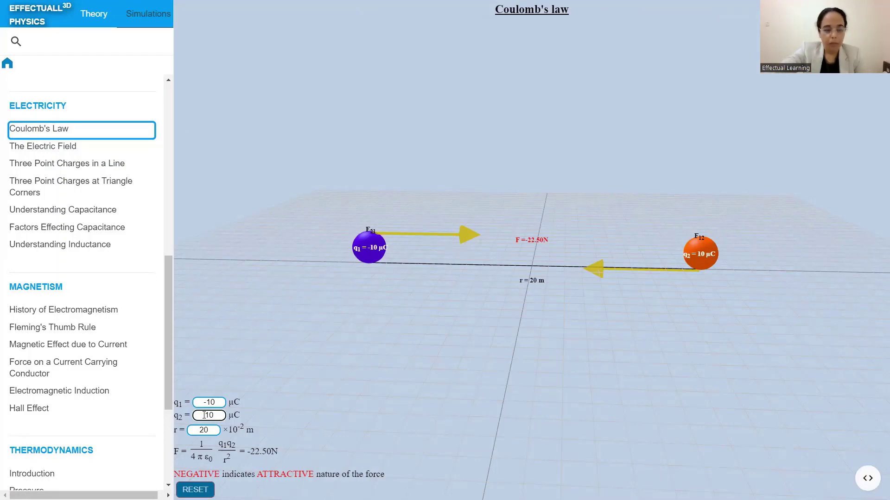
# - Remove the minus signs so q2 and q1 are both +10 µC
pyautogui.write('-')
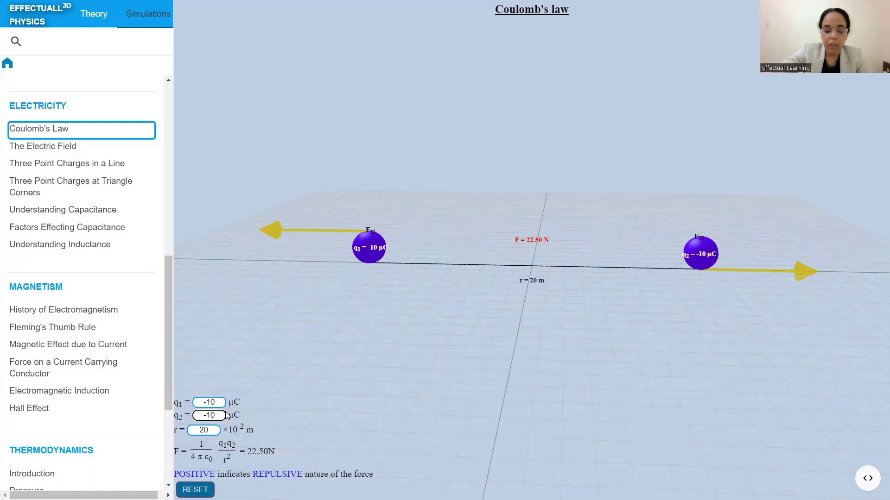
pyautogui.press('BackSpace')
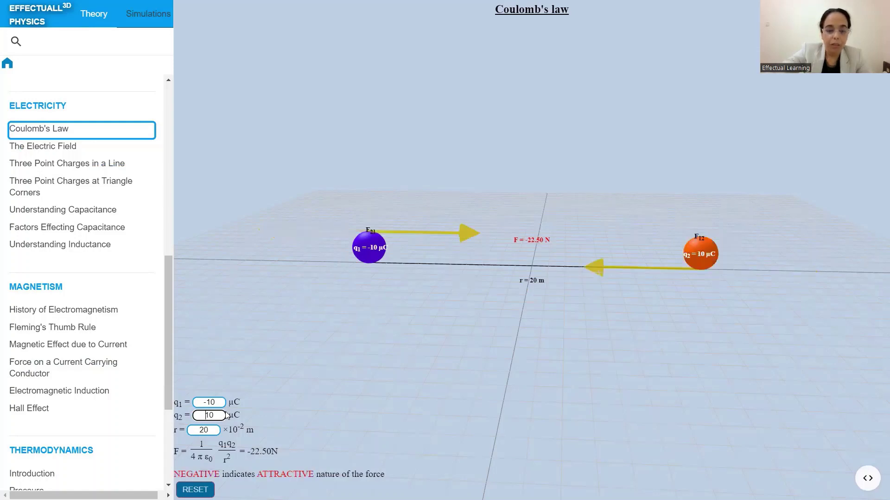
pyautogui.click(206, 403)
pyautogui.press('BackSpace')
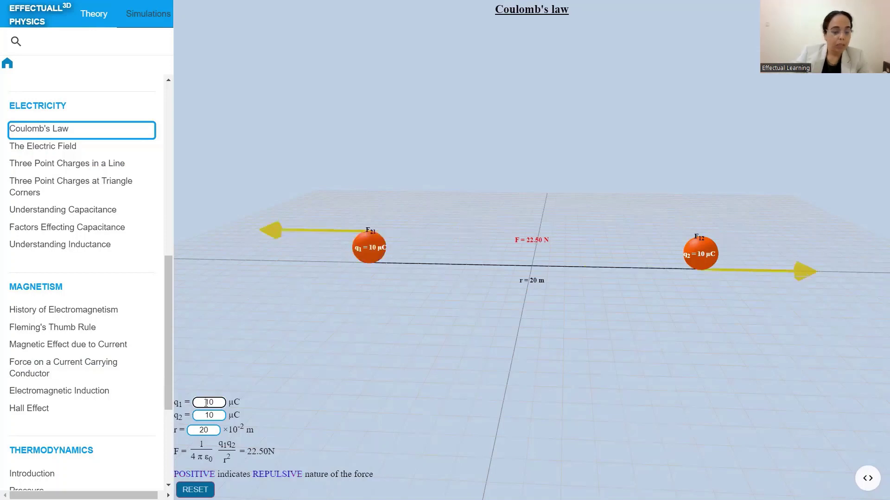
# - Set the separation r to 10 and select sphere q1
pyautogui.doubleClick(205, 429)
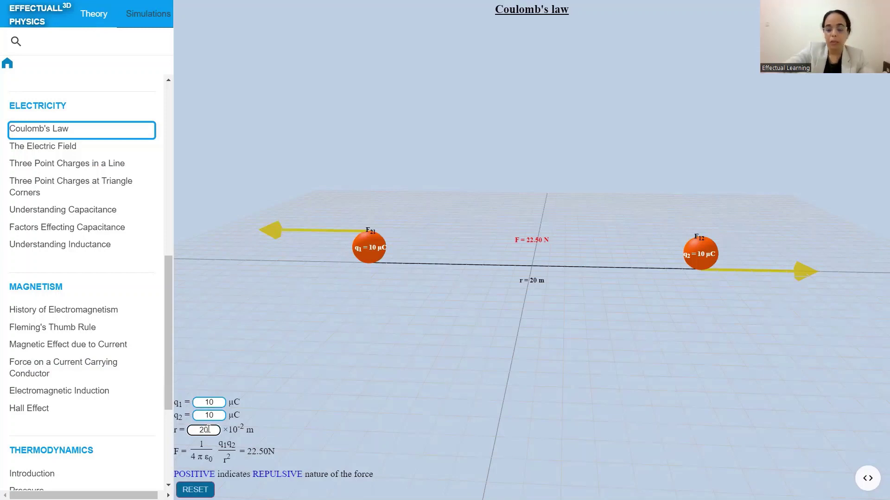
pyautogui.write('0')
pyautogui.click(203, 431)
pyautogui.write('1')
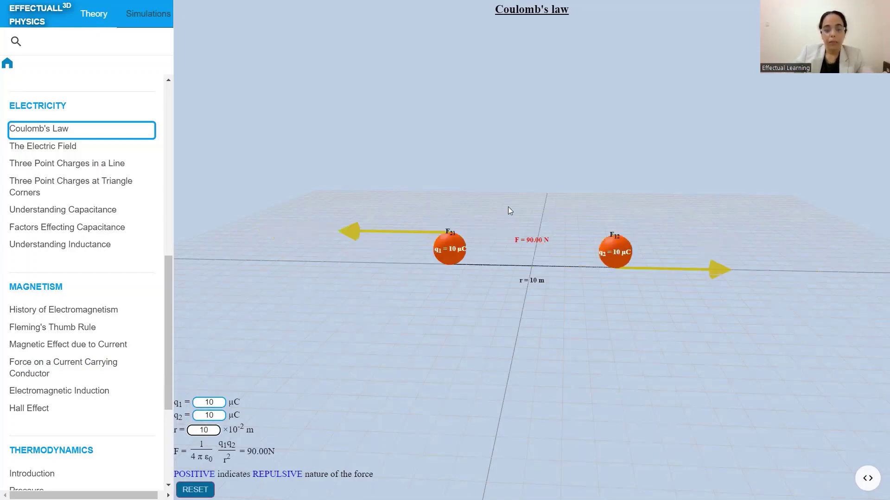
pyautogui.click(446, 260)
# - Drag q1 left and q2 right, widening the separation to r = 21.00
pyautogui.moveTo(511, 267); pyautogui.dragTo(442, 264)
pyautogui.moveTo(631, 328); pyautogui.dragTo(393, 272)
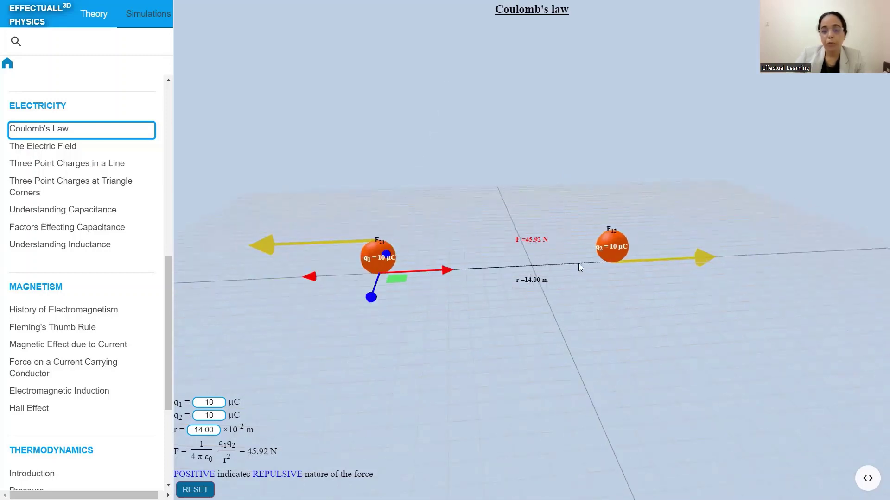
pyautogui.click(608, 259)
pyautogui.moveTo(667, 253); pyautogui.dragTo(706, 256)
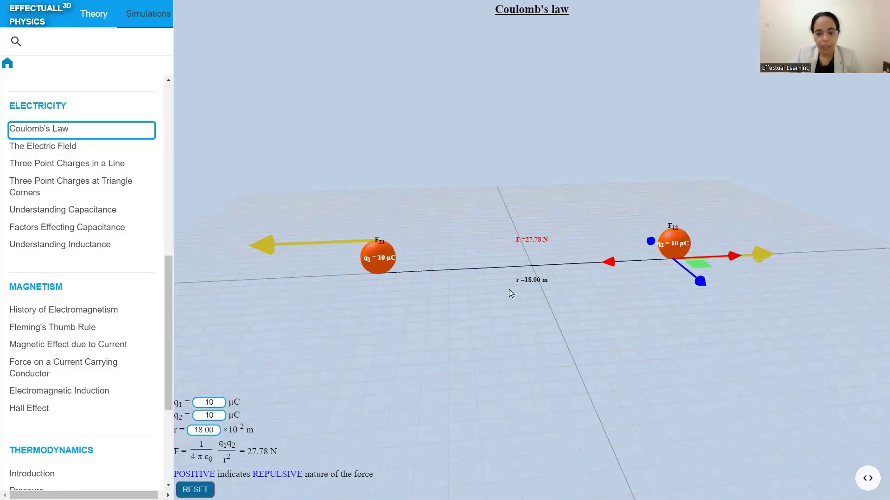
pyautogui.moveTo(728, 257); pyautogui.dragTo(774, 255)
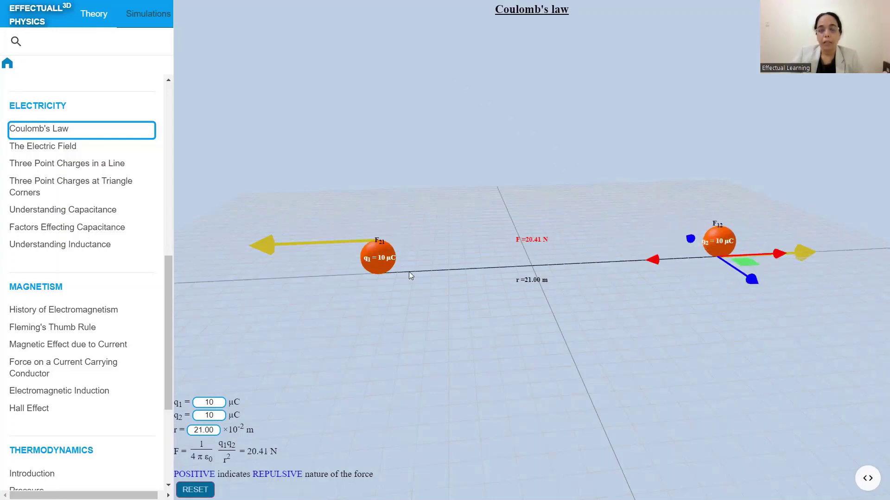
# - Move q1 and q2 closer to r = 11.00, giving a repulsive 74.38 N force
pyautogui.click(384, 272)
pyautogui.moveTo(449, 272); pyautogui.dragTo(524, 269)
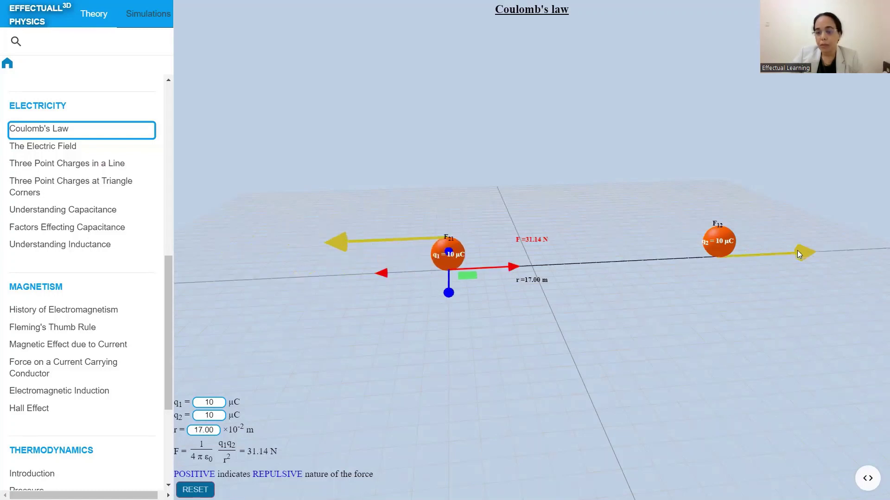
pyautogui.click(717, 251)
pyautogui.moveTo(732, 260); pyautogui.dragTo(623, 262)
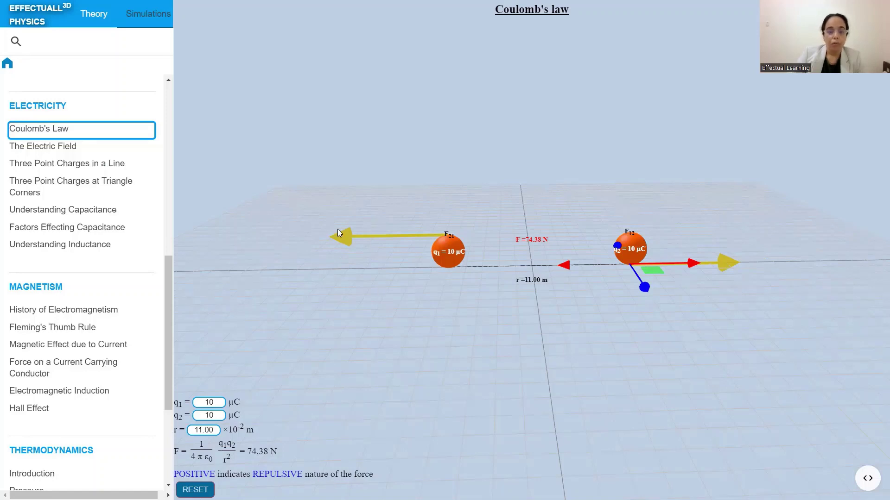
pyautogui.click(206, 414)
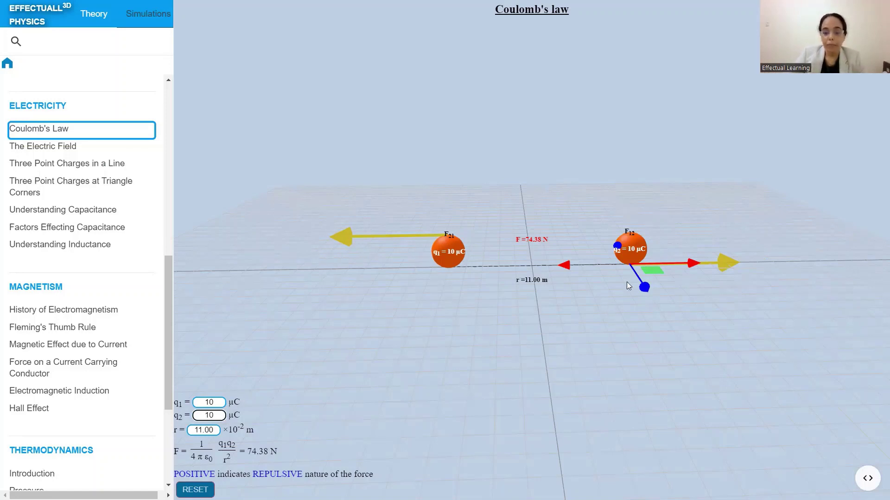
# - Make q1 −10 µC so the force at r = 11.00 becomes −74.38 N
pyautogui.click(373, 389)
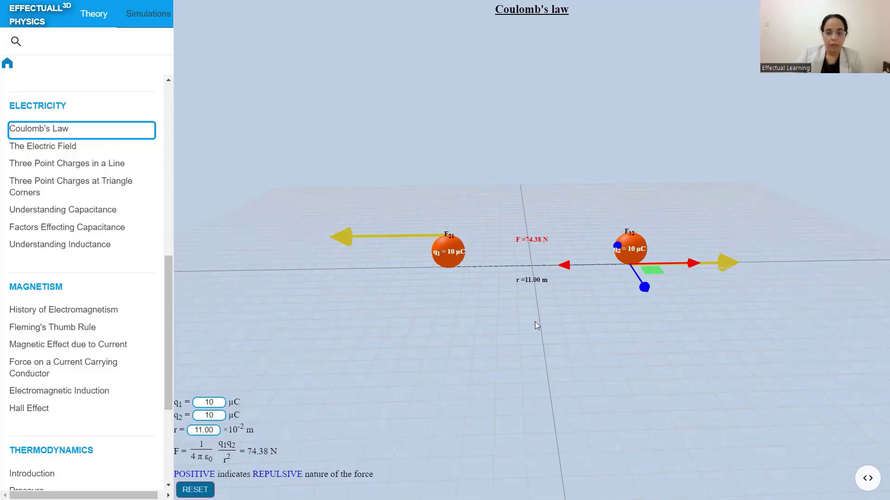
pyautogui.click(223, 402)
pyautogui.write('-')
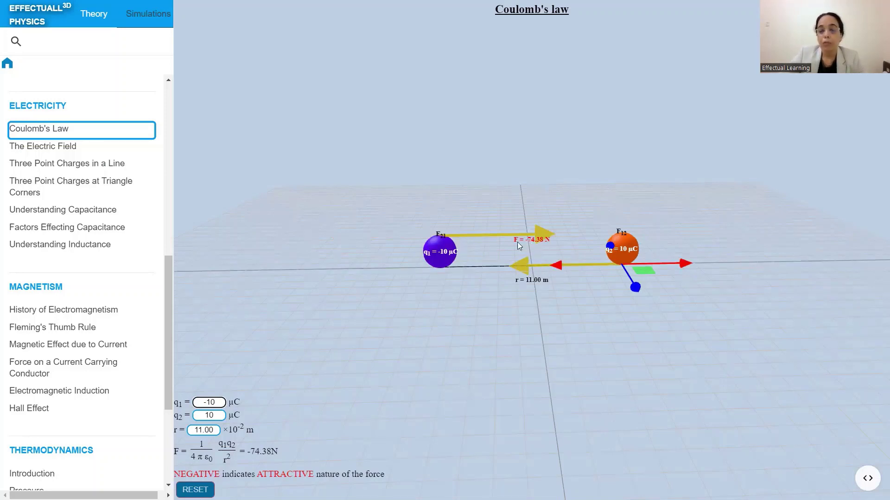
pyautogui.scroll(2, 526, 255)
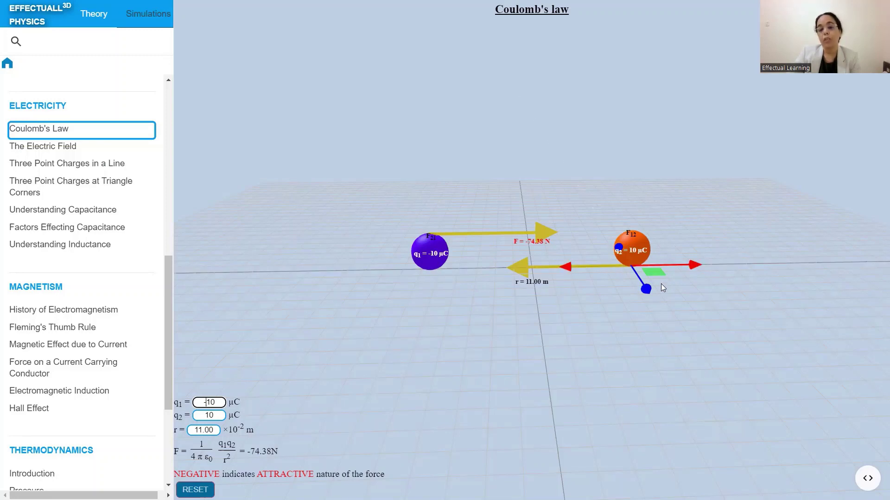
# - Drag q2 and q1 apart to r = 20.25, weakening the attraction to −21.95 N
pyautogui.moveTo(584, 317); pyautogui.dragTo(684, 383)
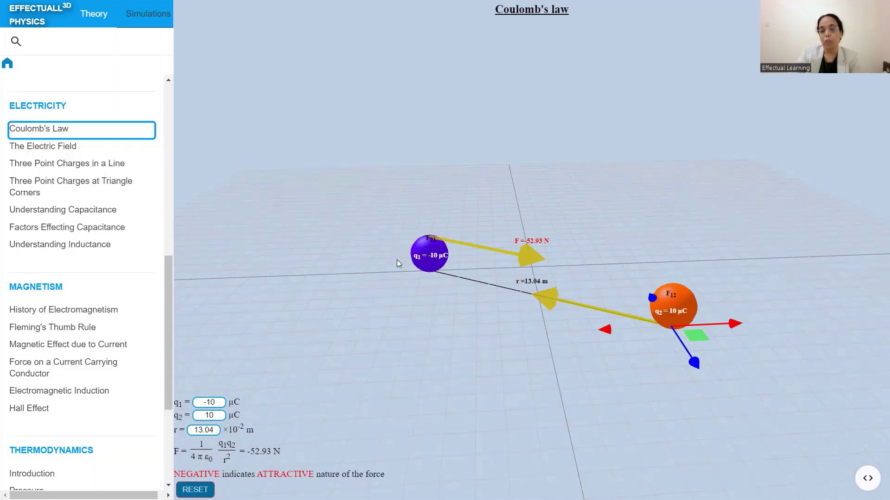
pyautogui.click(436, 266)
pyautogui.moveTo(425, 303); pyautogui.dragTo(432, 232)
pyautogui.moveTo(580, 348); pyautogui.dragTo(434, 211)
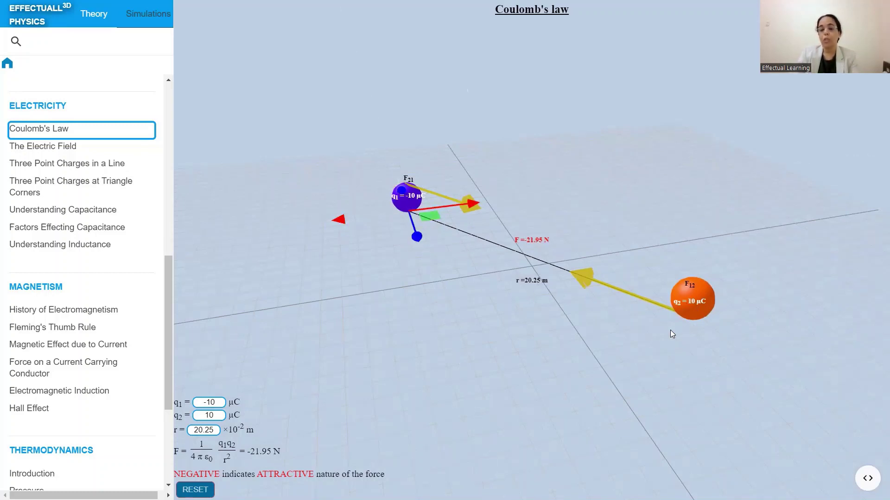
pyautogui.moveTo(802, 292); pyautogui.dragTo(793, 282)
pyautogui.moveTo(562, 311); pyautogui.dragTo(434, 290)
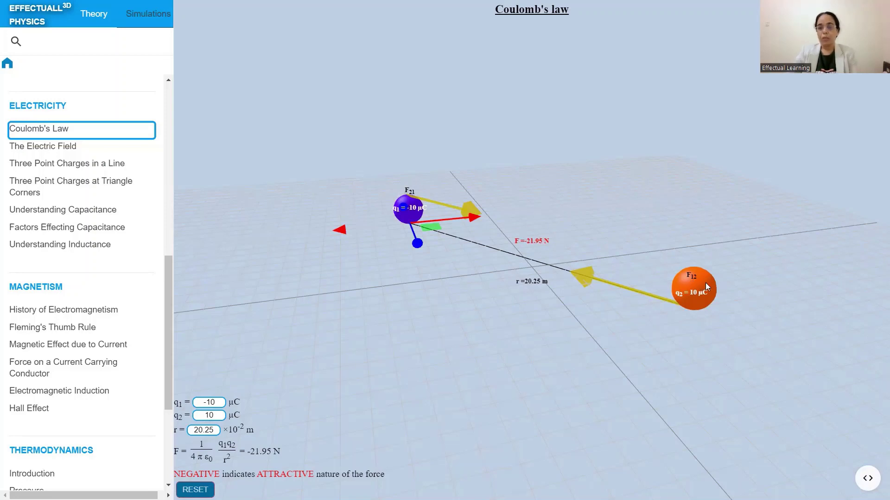
# - Drag q1 and q2 toward each other until r = 11.05, giving −73.71 N
pyautogui.moveTo(712, 306); pyautogui.dragTo(690, 264)
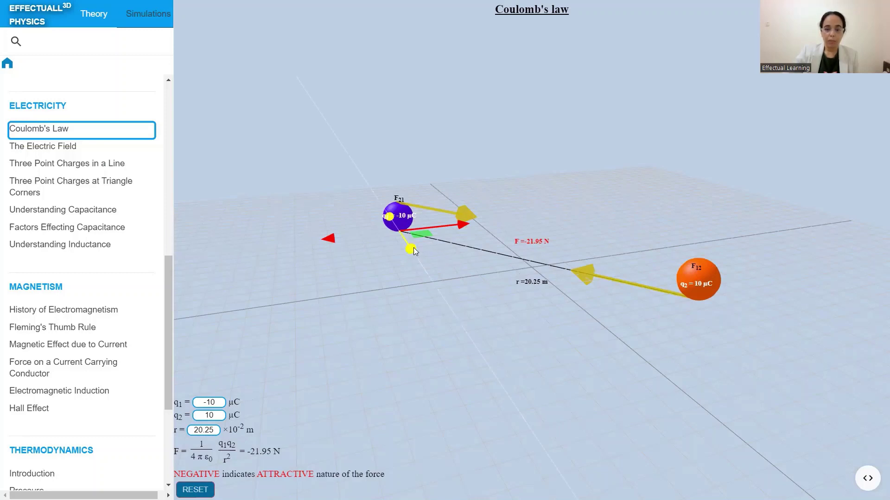
pyautogui.moveTo(411, 248); pyautogui.dragTo(719, 281)
pyautogui.click(705, 304)
pyautogui.moveTo(737, 324); pyautogui.dragTo(617, 265)
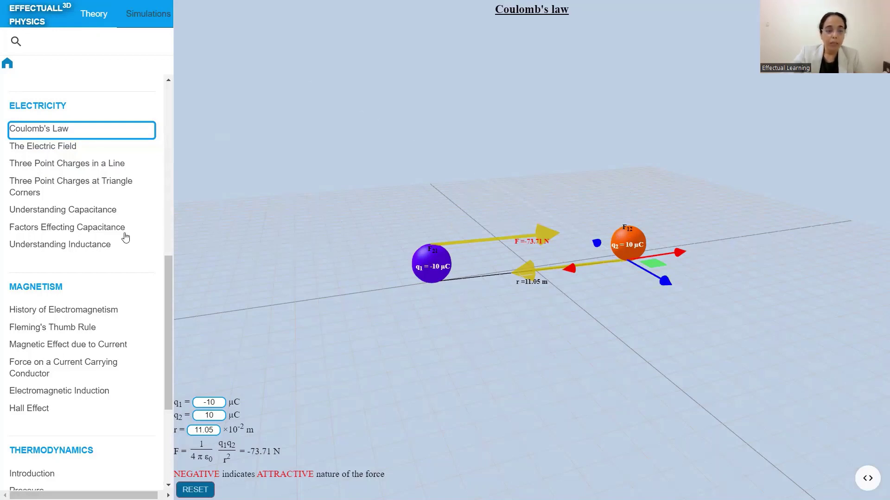
# - Show The Electric Field for a positive point charge, then switch to a negative one
pyautogui.click(65, 149)
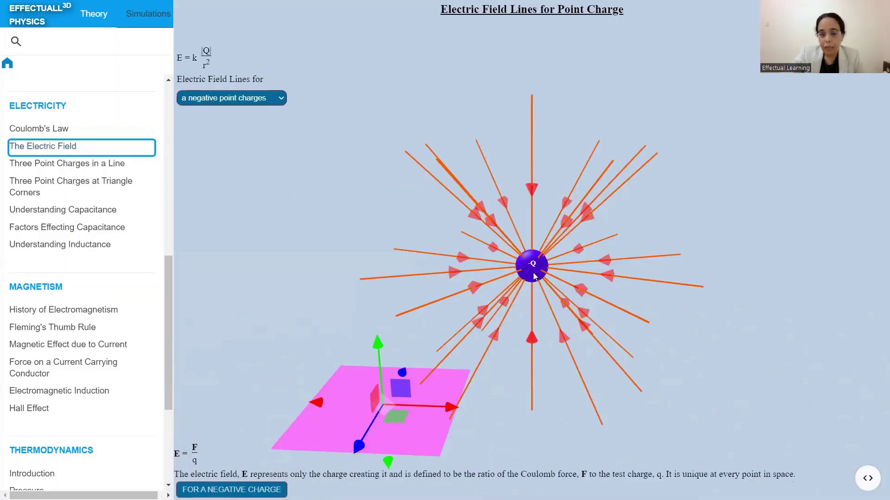
pyautogui.click(202, 98)
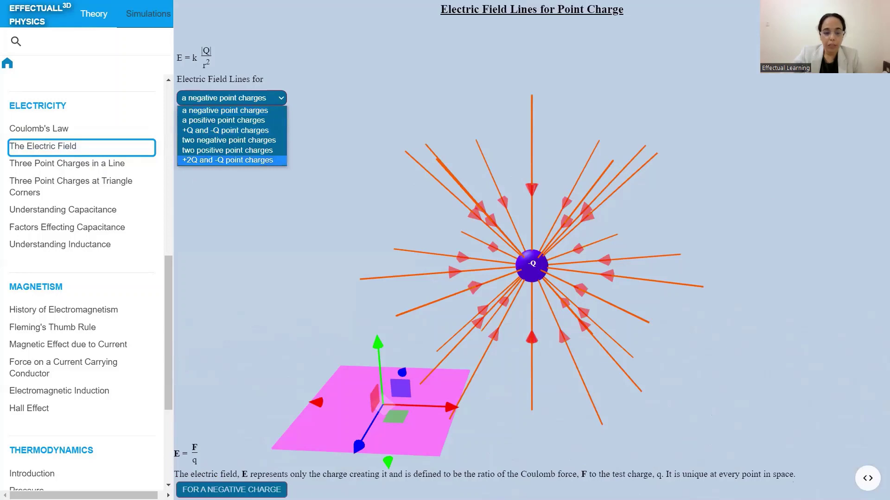
pyautogui.click(219, 122)
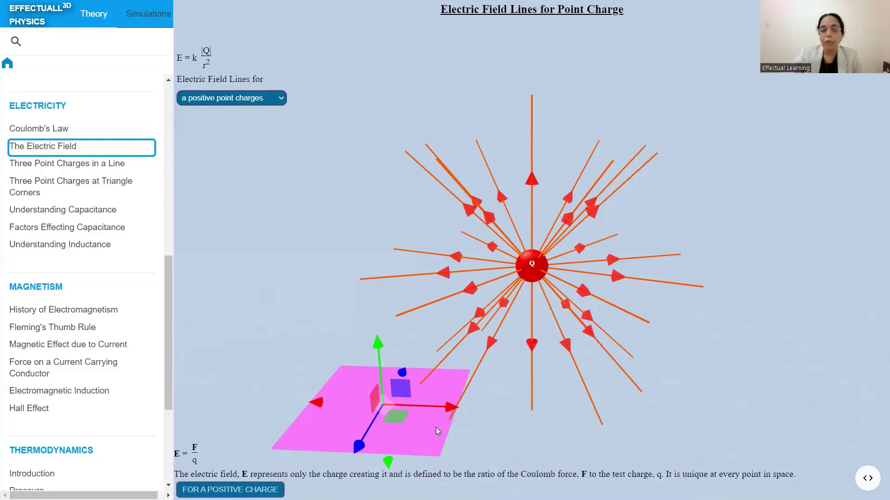
pyautogui.press('Down')
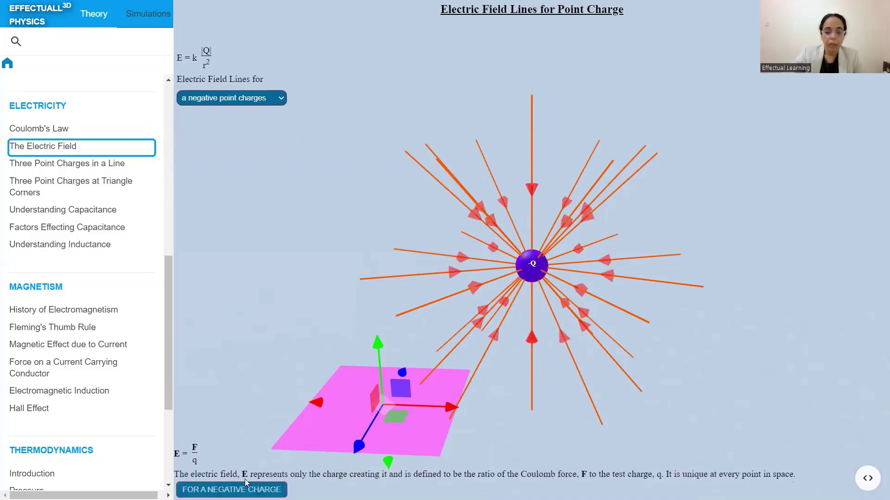